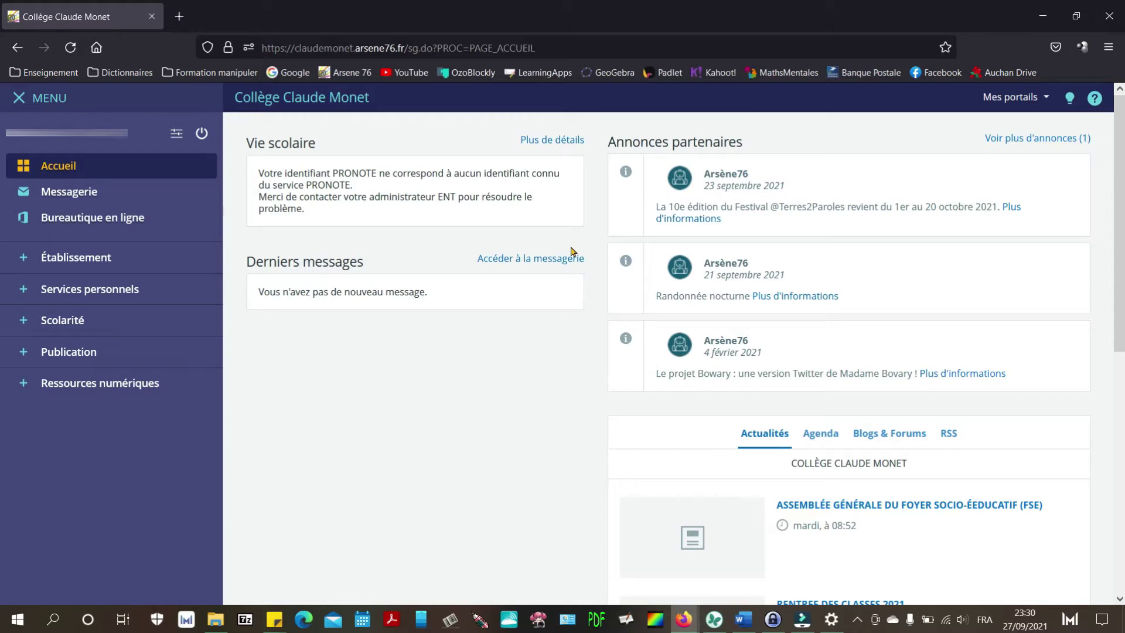
# Step: Start a new online office document from the portal and choose Word as its type
pyautogui.click(155, 216)
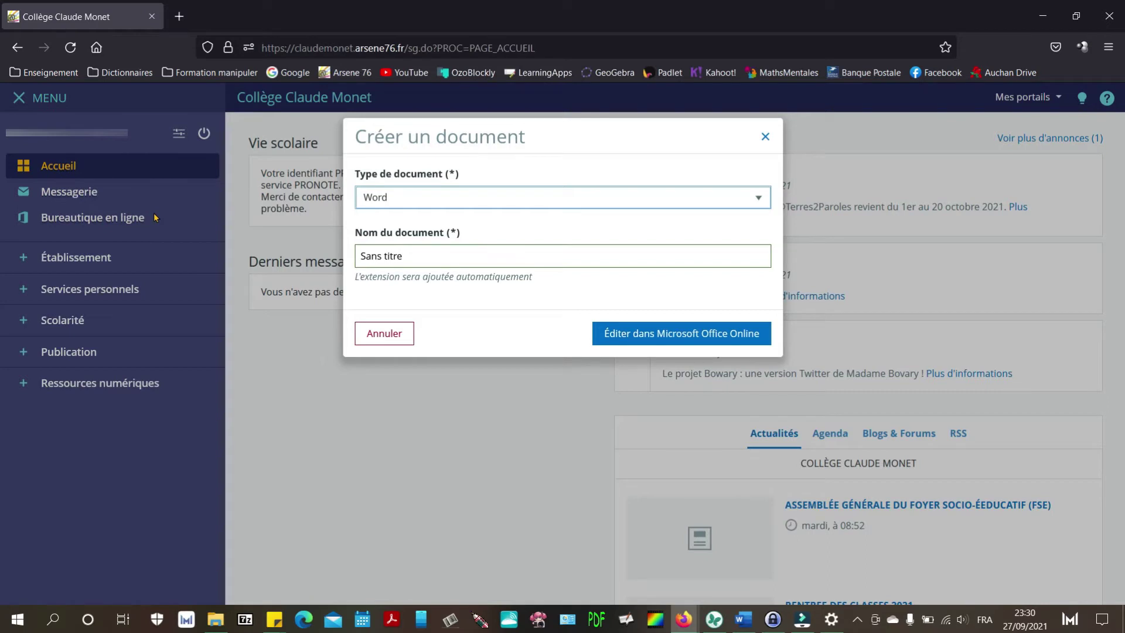
pyautogui.click(586, 200)
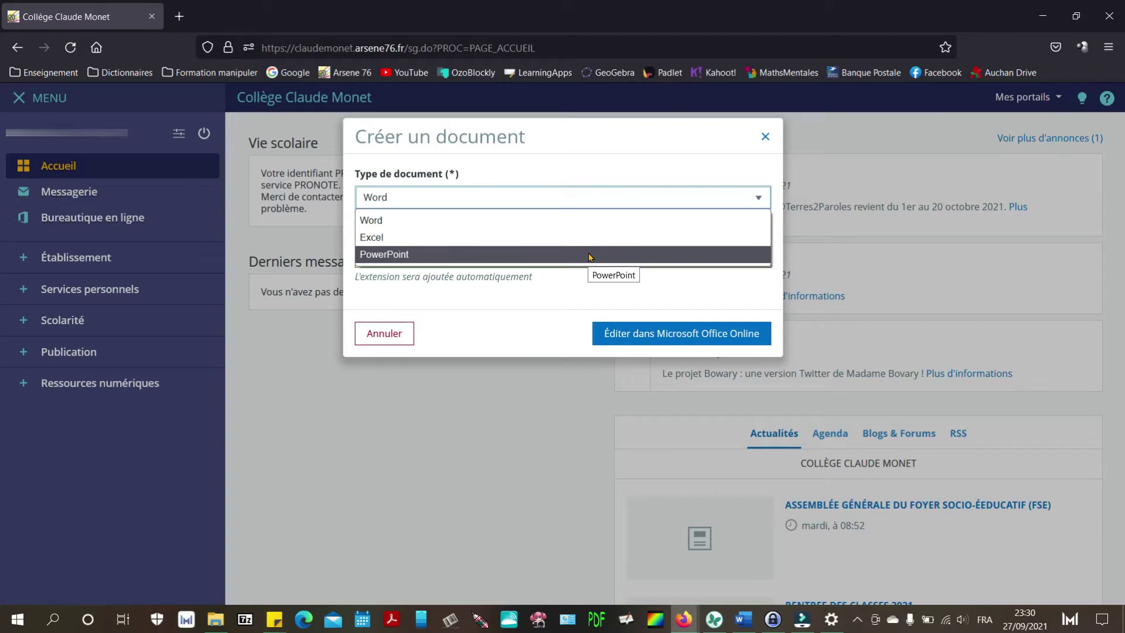
pyautogui.click(583, 222)
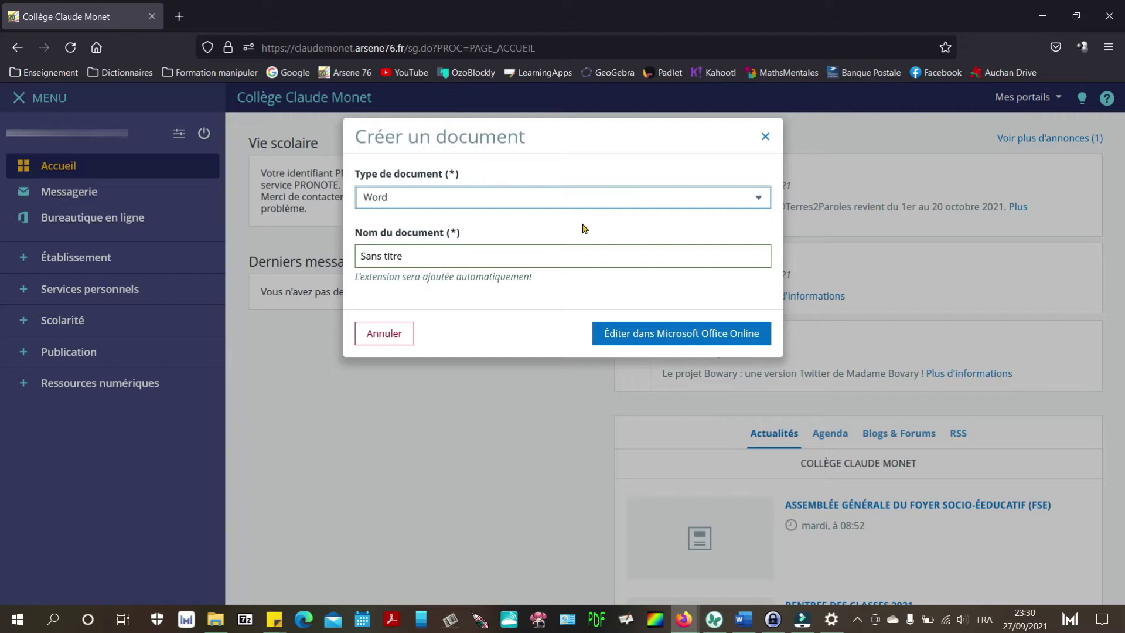
# Step: Name the new document "Exemple accompganement numérique 6e" and open it for editing in Microsoft Office Online
pyautogui.click(568, 251)
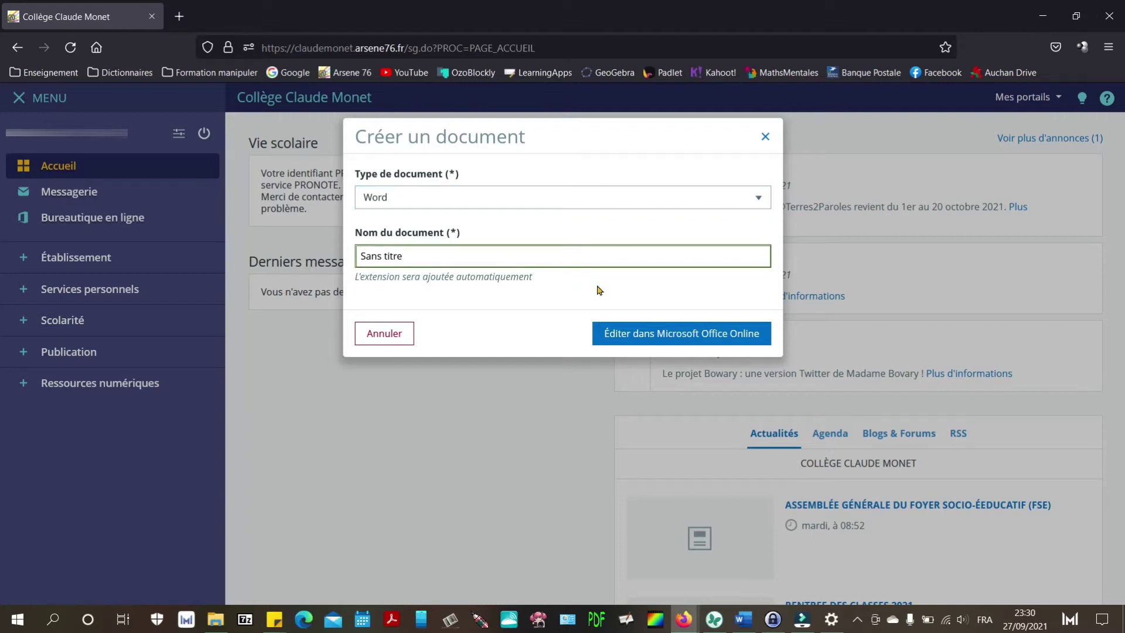
pyautogui.press('BackSpace')
pyautogui.press('BackSpace')
pyautogui.press('BackSpace')
pyautogui.press('BackSpace')
pyautogui.press('BackSpace')
pyautogui.press('BackSpace')
pyautogui.press('BackSpace')
pyautogui.press('BackSpace')
pyautogui.press('BackSpace')
pyautogui.press('BackSpace')
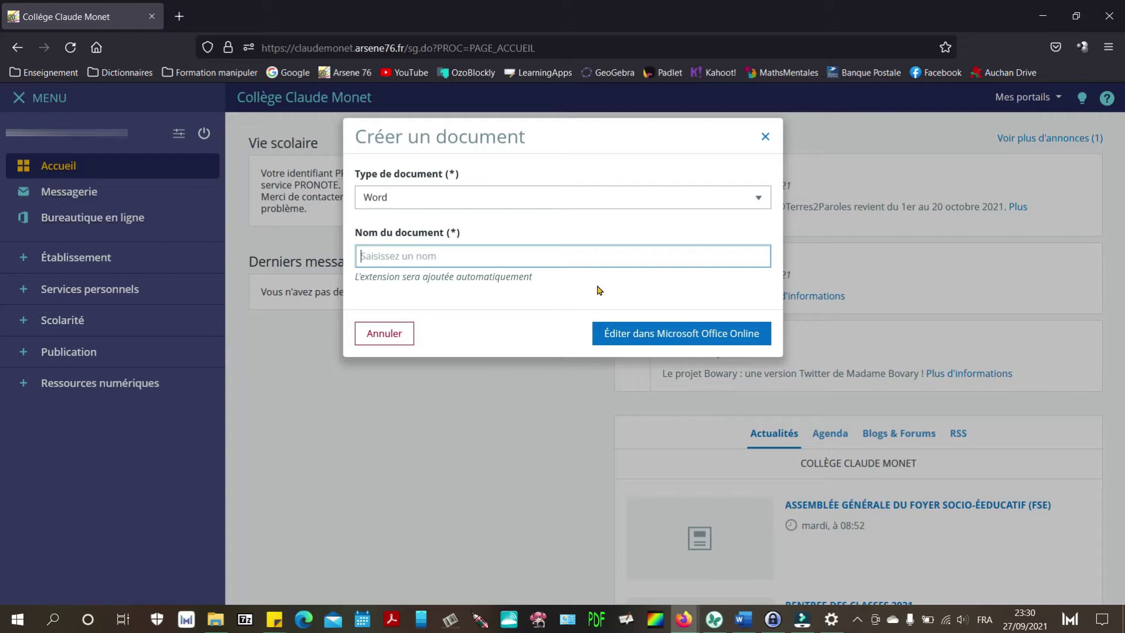
pyautogui.write('Ex')
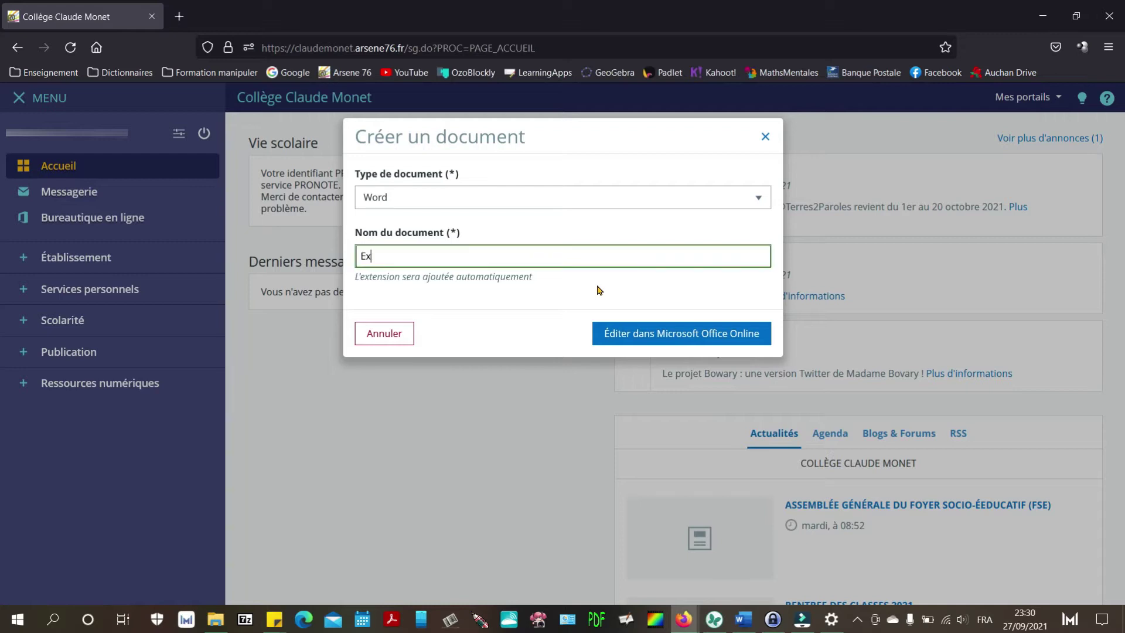
pyautogui.write('emple accompganement numérique 6e')
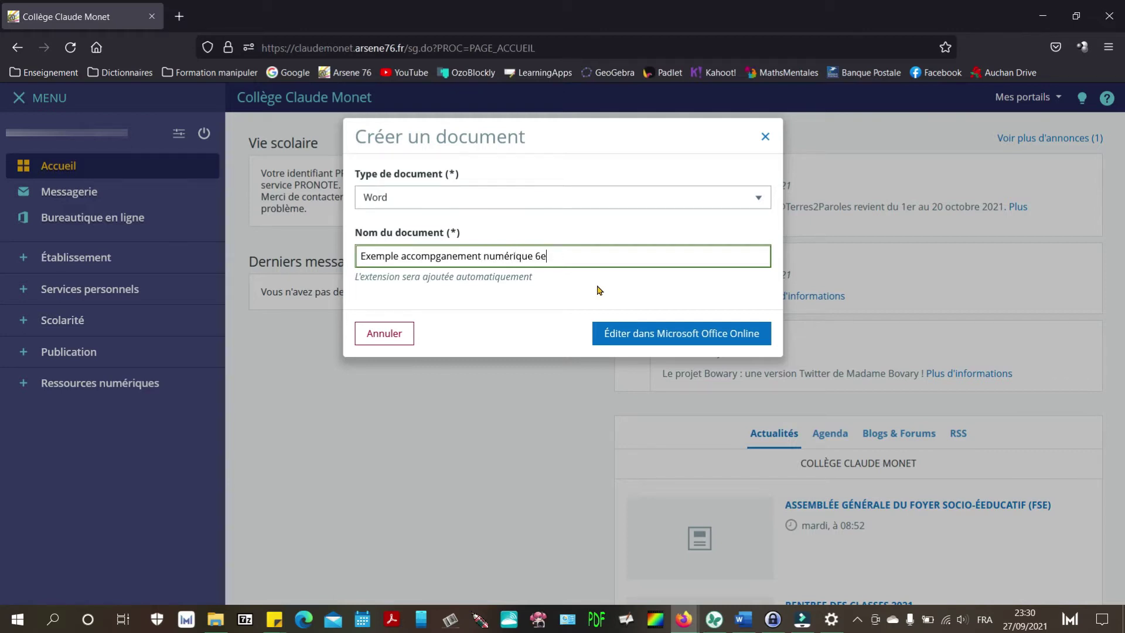
pyautogui.click(614, 333)
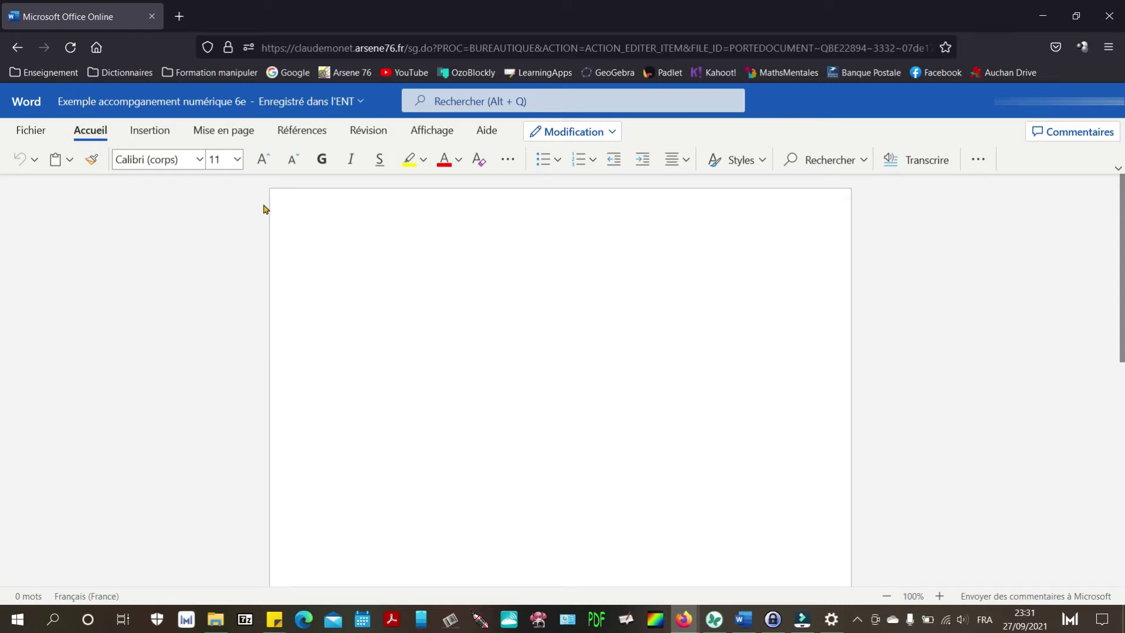
# Step: Write the sentence "Cecie est un exemple." in the body of the blank document
pyautogui.click(369, 214)
pyautogui.write('Cecie est un exemple.')
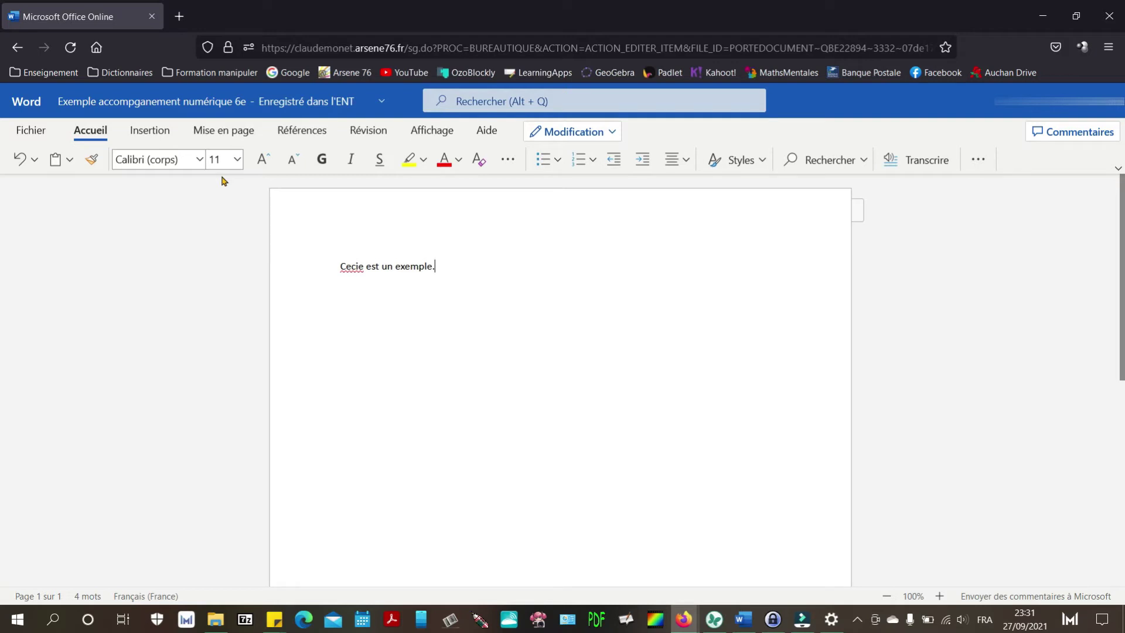
# Step: Leave the document for the Arsene76 portal and open the Porte-documents among the personal services
pyautogui.moveTo(310, 106)
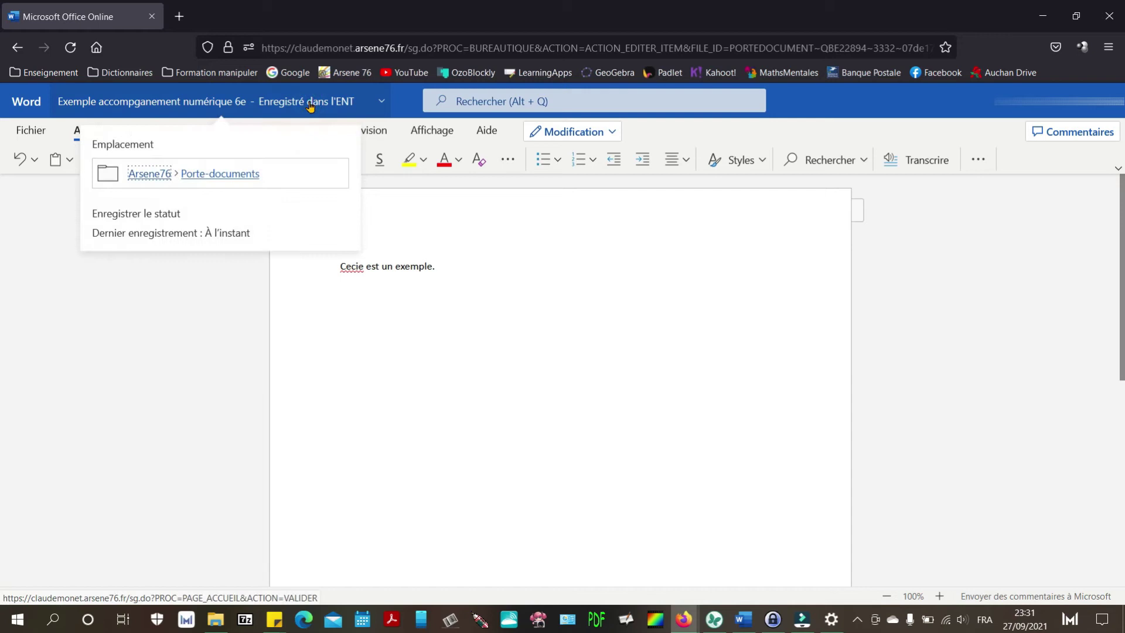
pyautogui.click(149, 174)
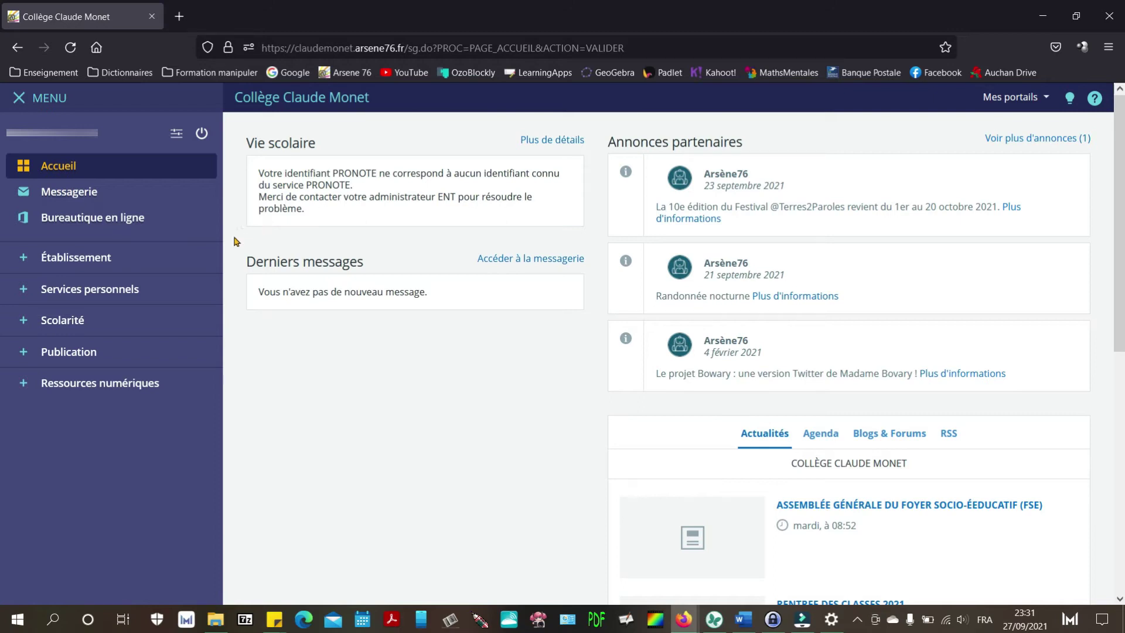
pyautogui.click(28, 291)
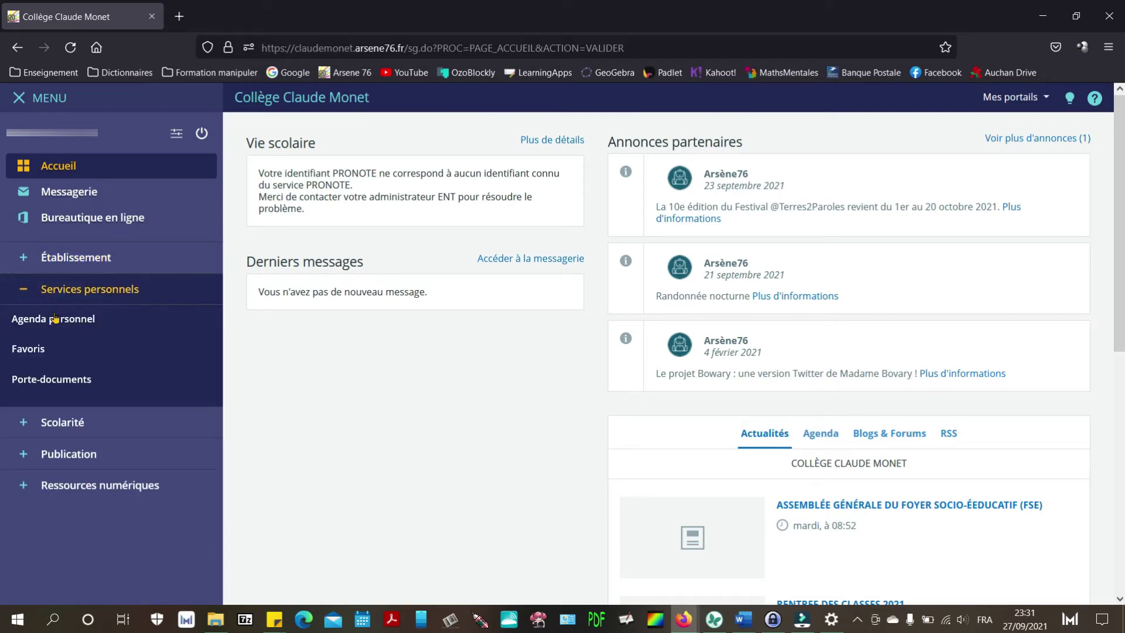
pyautogui.click(74, 382)
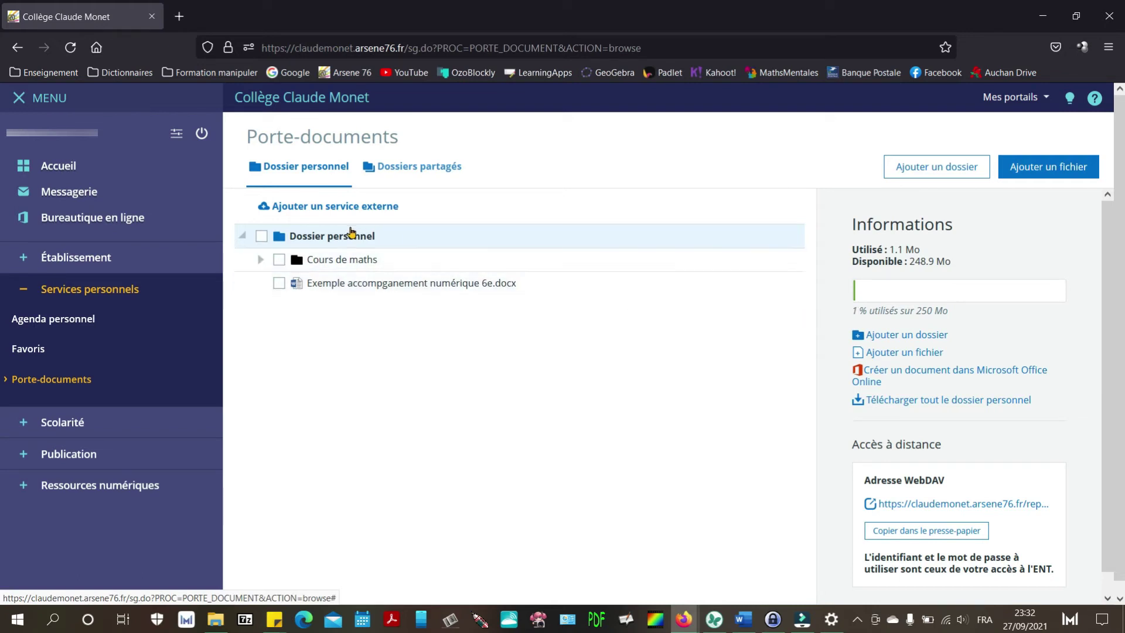
# Step: Add a folder named "Accompagnement numérique" to the personal folder
pyautogui.click(909, 169)
pyautogui.click(457, 197)
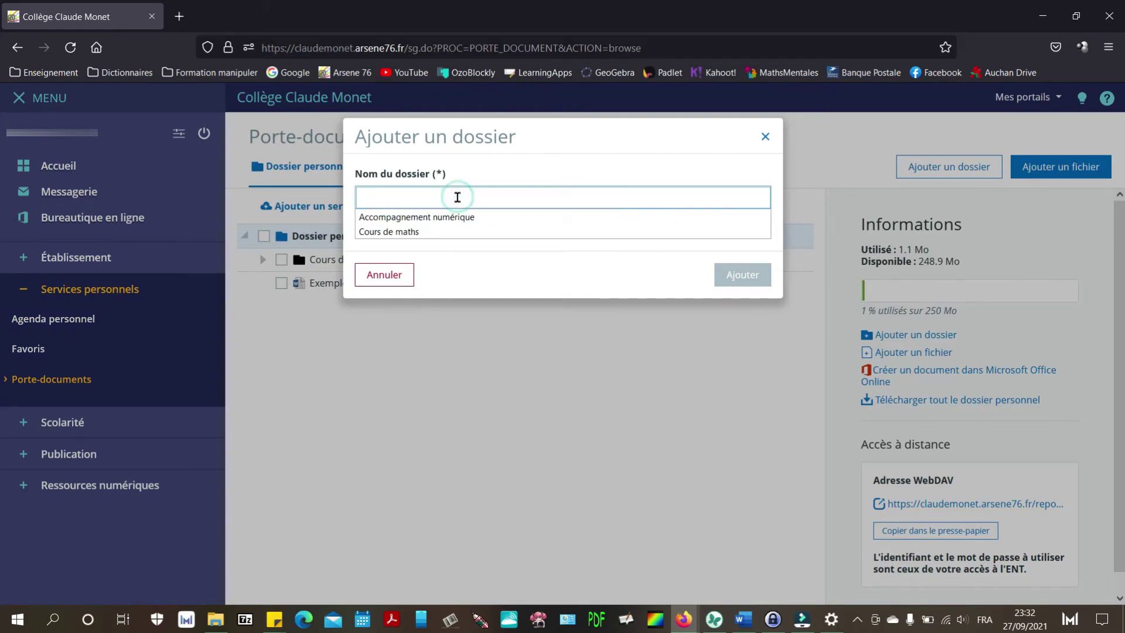
pyautogui.write('Accompagnement numérique')
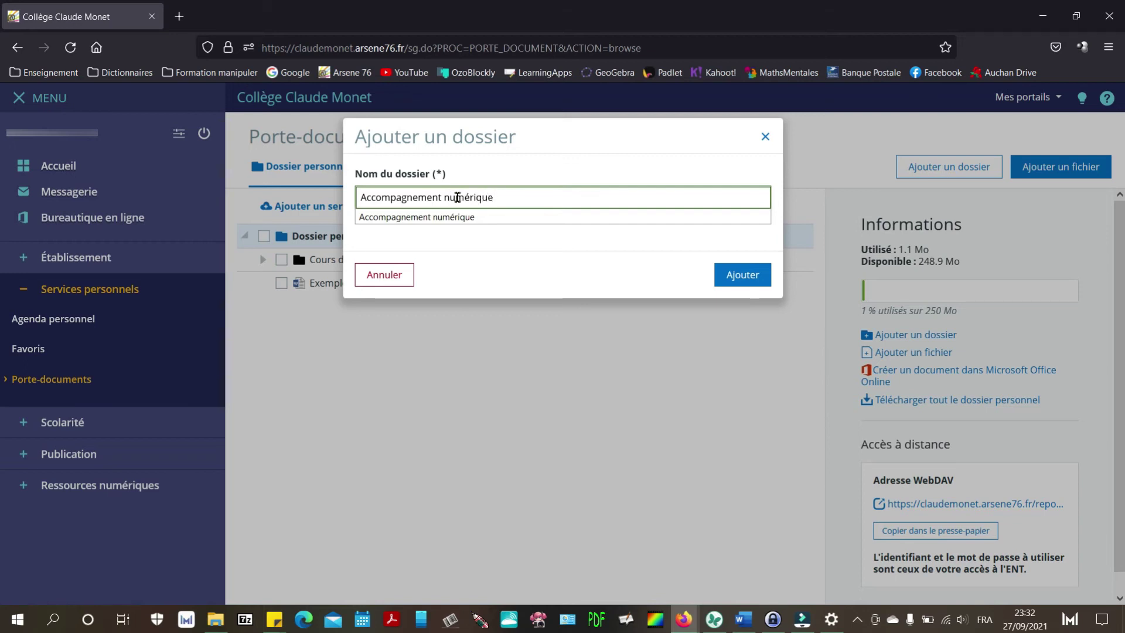
pyautogui.click(737, 274)
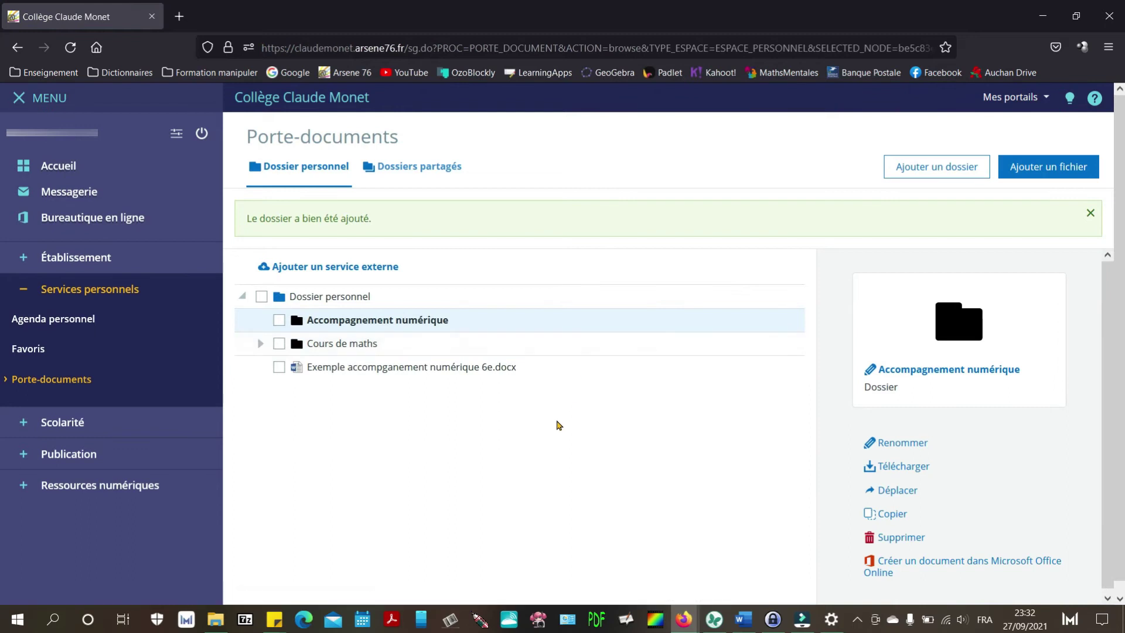
# Step: Upload the file Missions_eleve_v2.pdf into the "Accompagnement numérique" folder
pyautogui.click(278, 320)
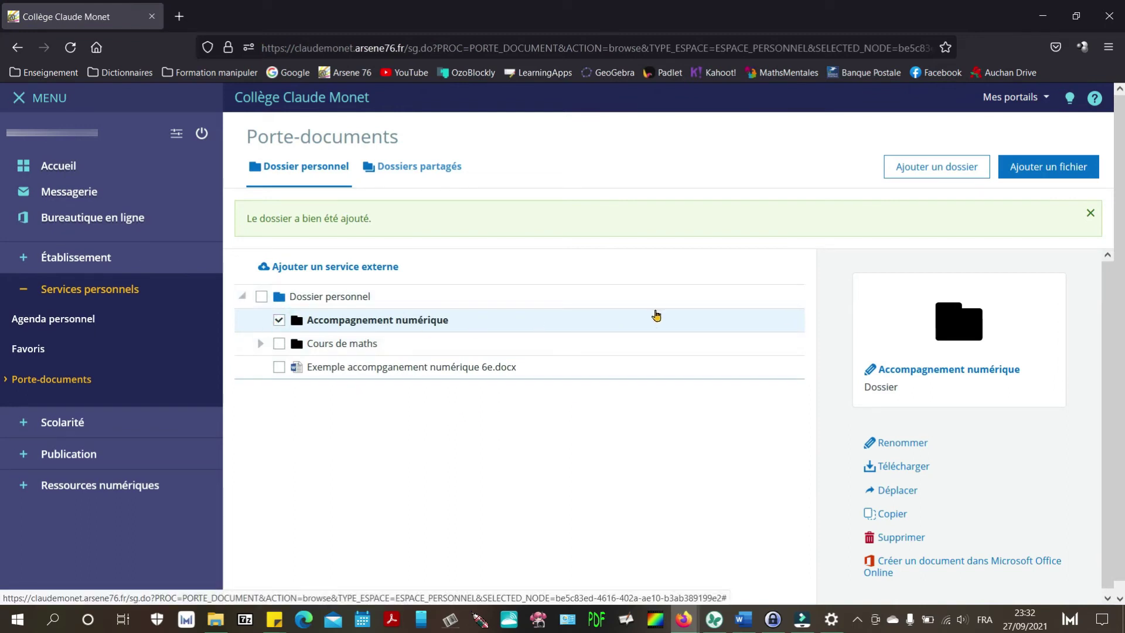
pyautogui.click(1055, 168)
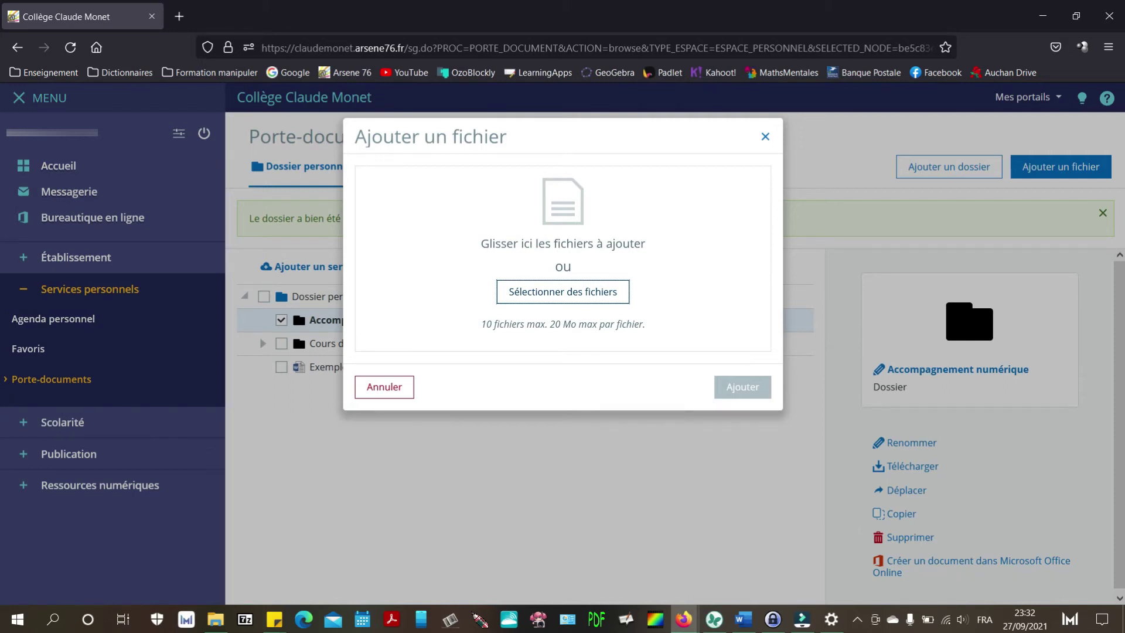
pyautogui.moveTo(811, 215); pyautogui.dragTo(576, 236)
pyautogui.click(731, 324)
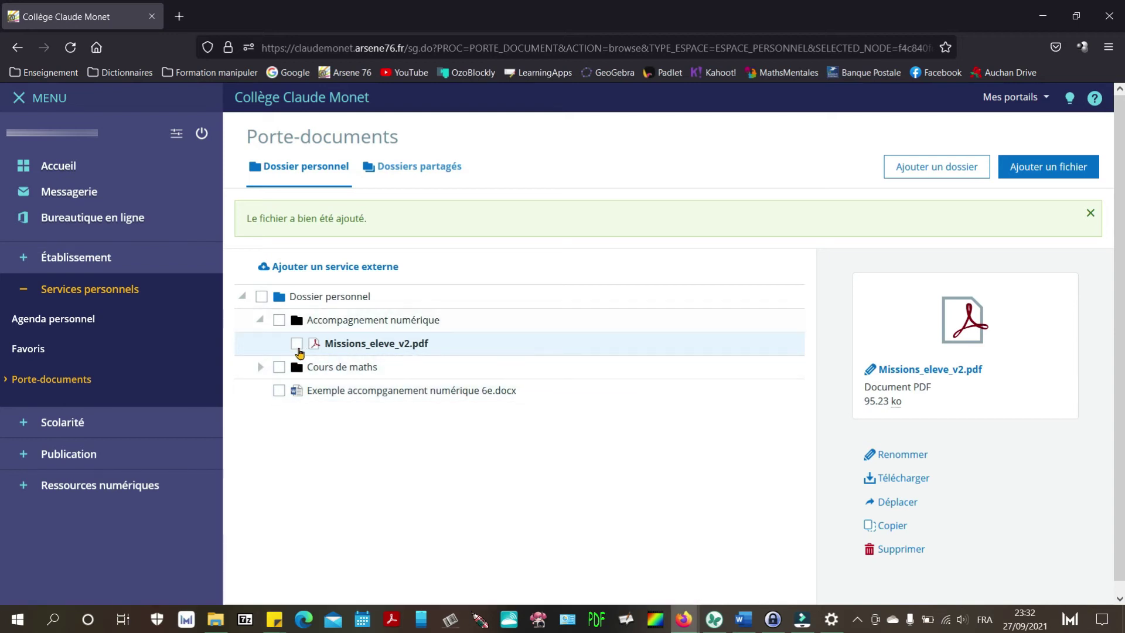
# Step: Download "2 - Fiche d'exercices 1_Volumes.pdf" from the "Cours de maths" folder, view it in Firefox and close it
pyautogui.click(261, 367)
pyautogui.click(297, 393)
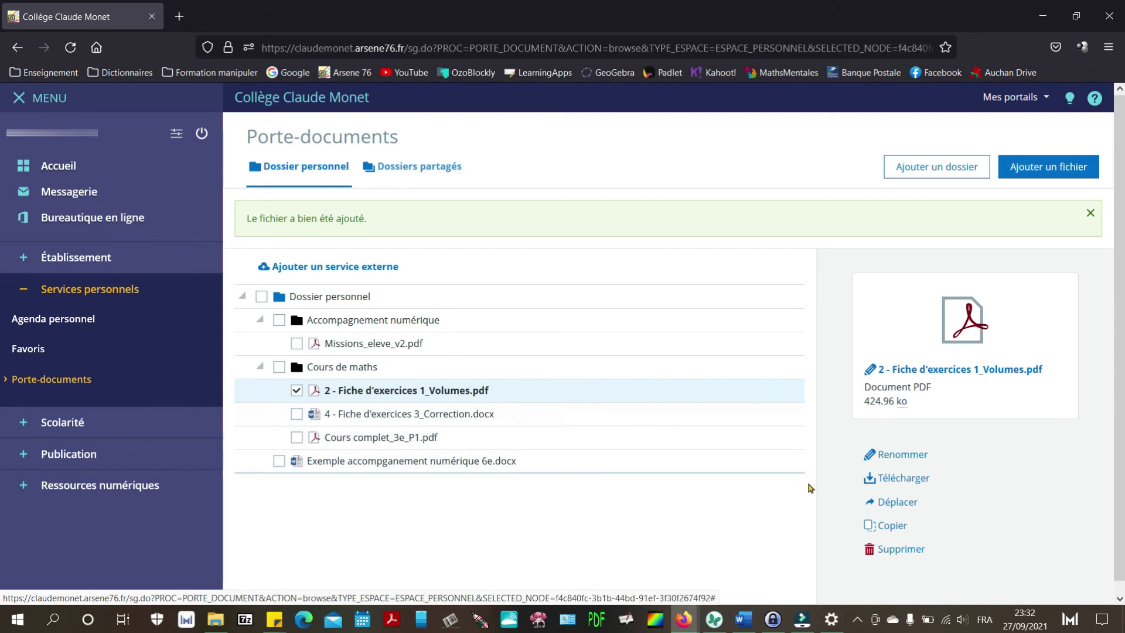
pyautogui.click(892, 478)
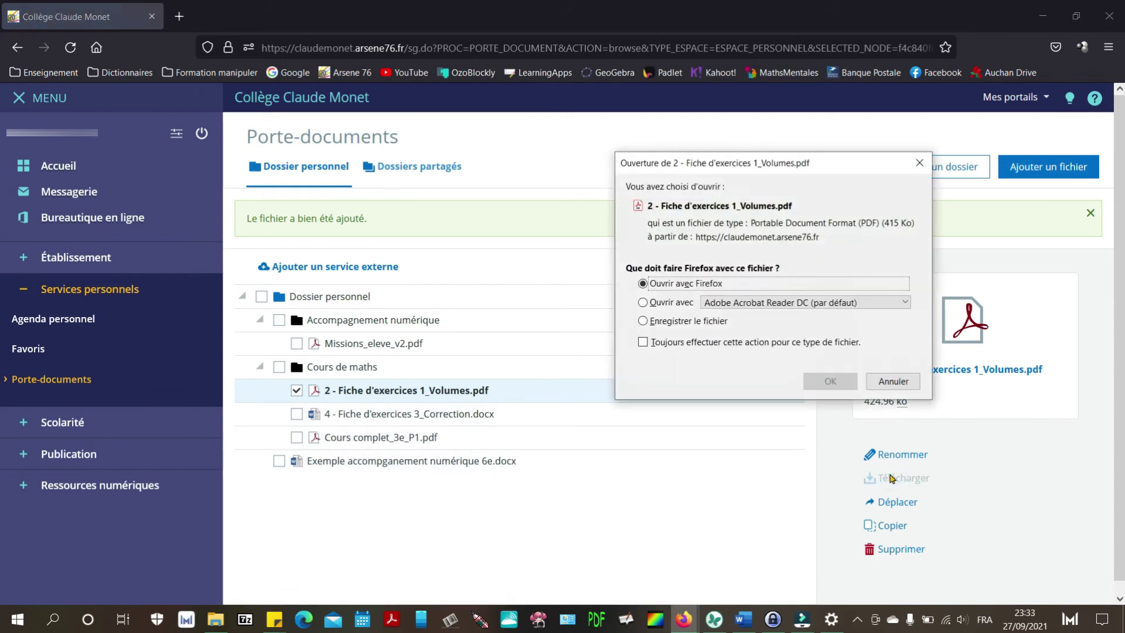
pyautogui.click(830, 381)
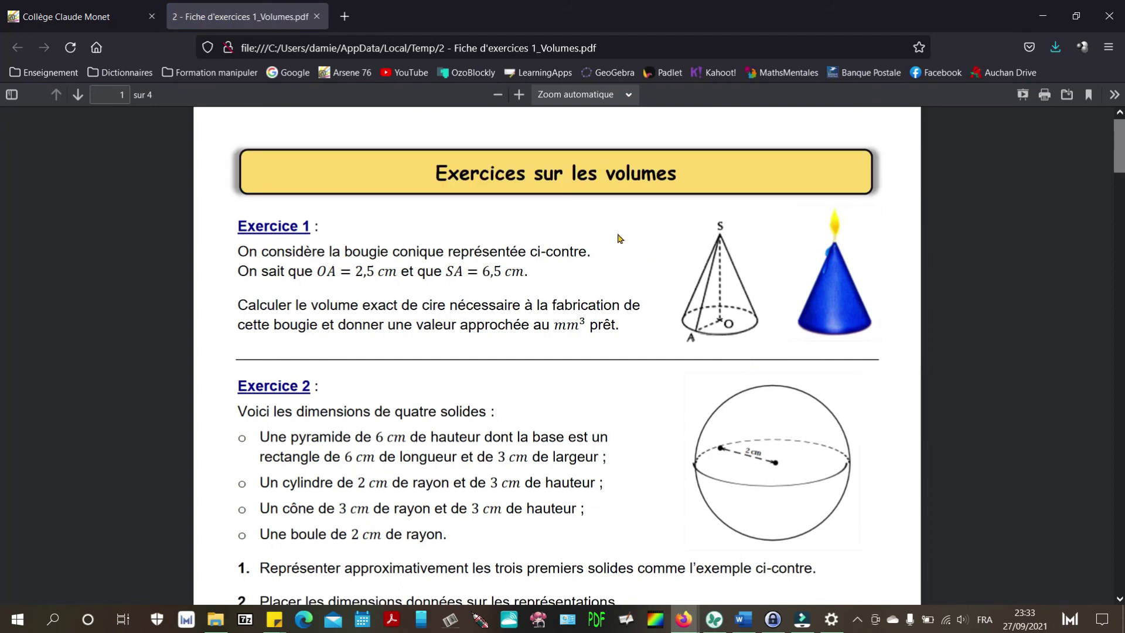
pyautogui.click(316, 17)
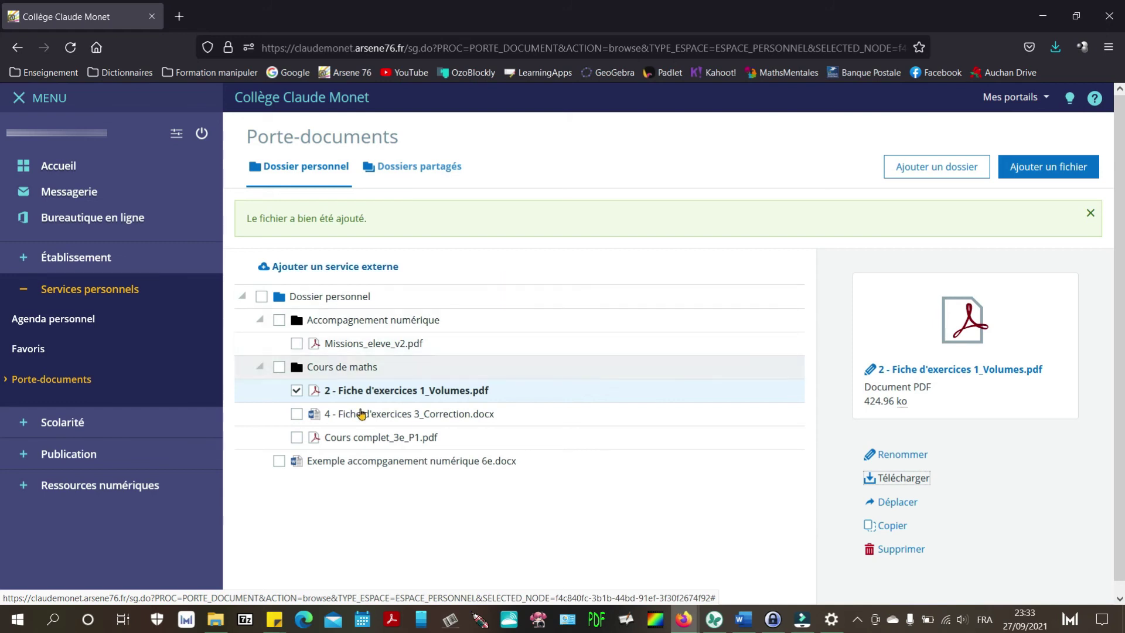
# Step: View only "4 - Fiche d'exercices 3_Correction.docx" in Microsoft Office Online, look through it and switch it to editing mode
pyautogui.click(297, 415)
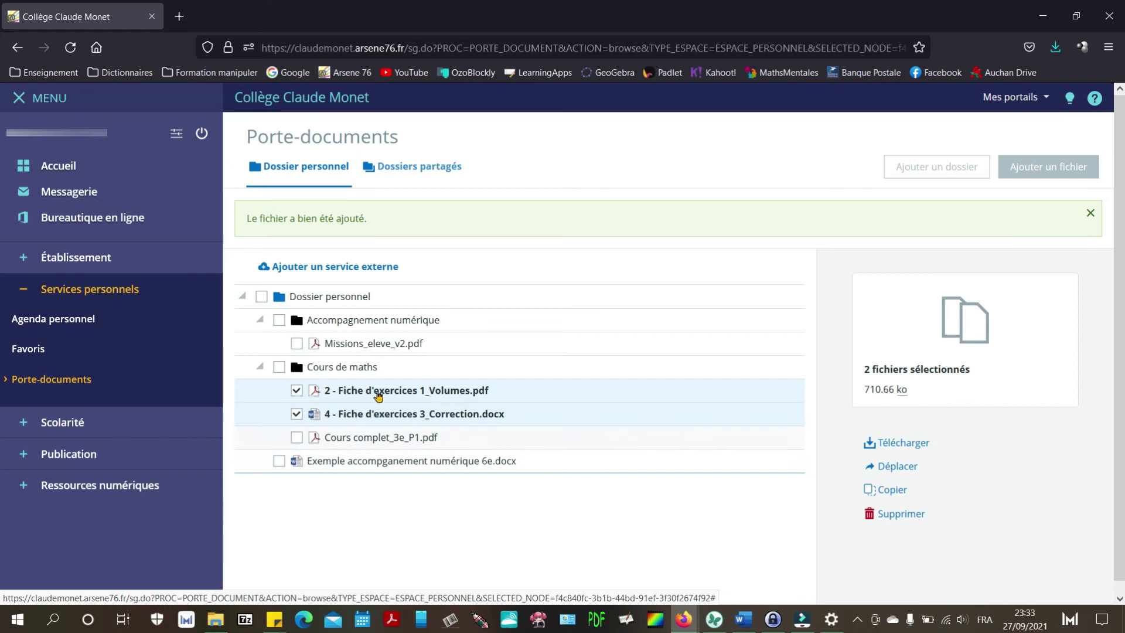
pyautogui.click(297, 390)
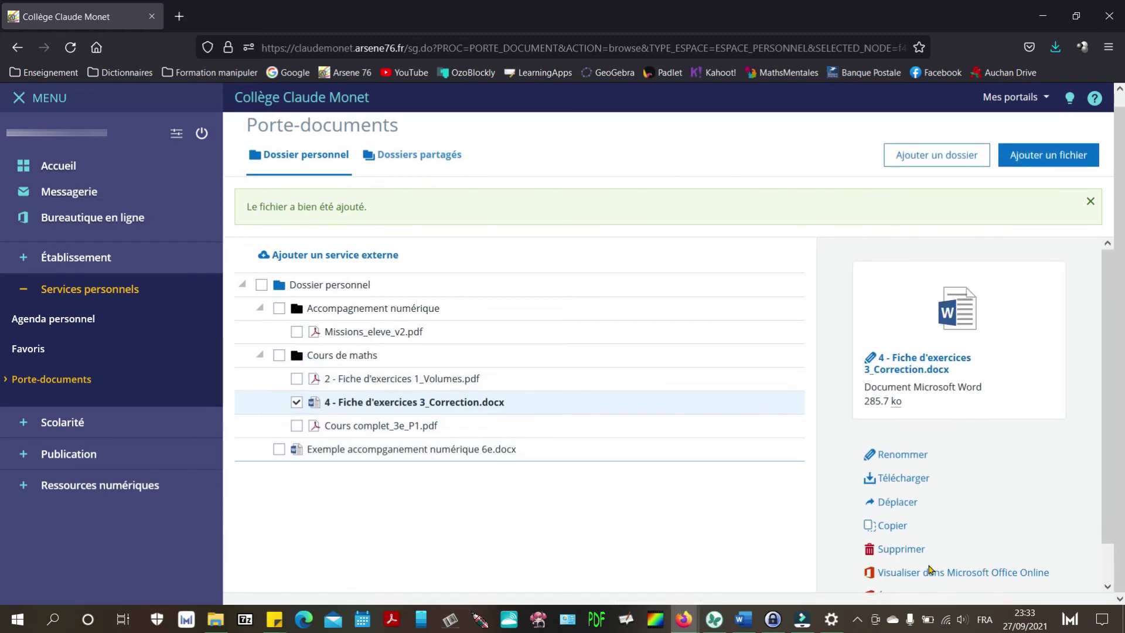
pyautogui.click(927, 572)
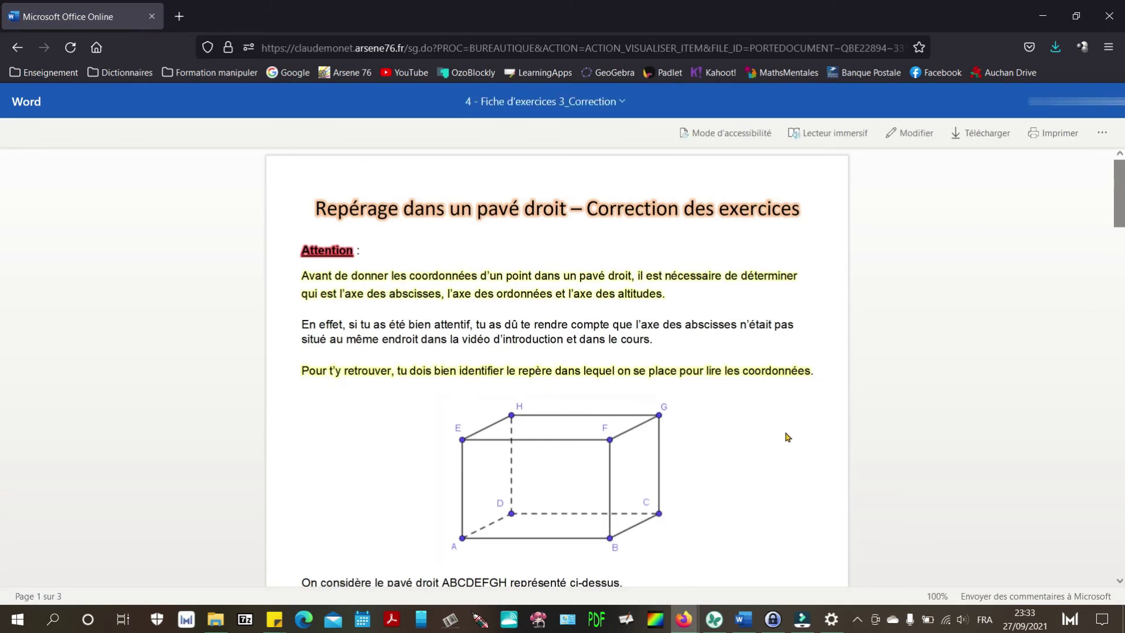
pyautogui.scroll(-3, 663, 328)
pyautogui.scroll(3, 662, 328)
pyautogui.click(906, 136)
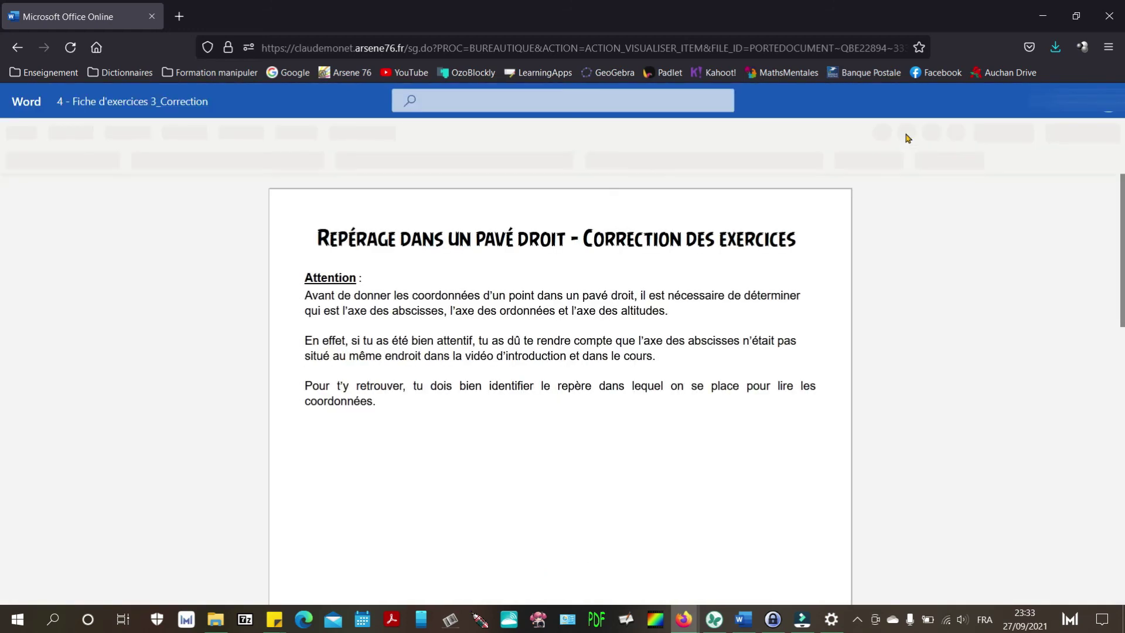